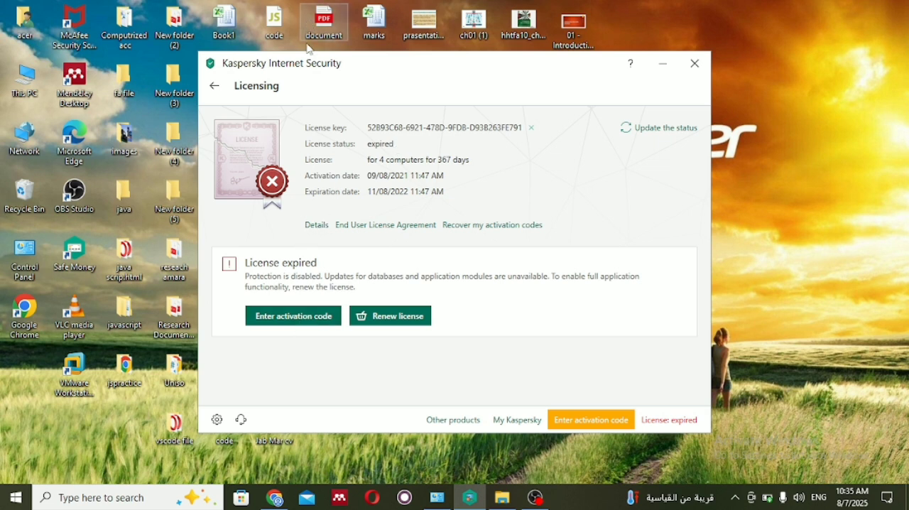
left_click(472, 500)
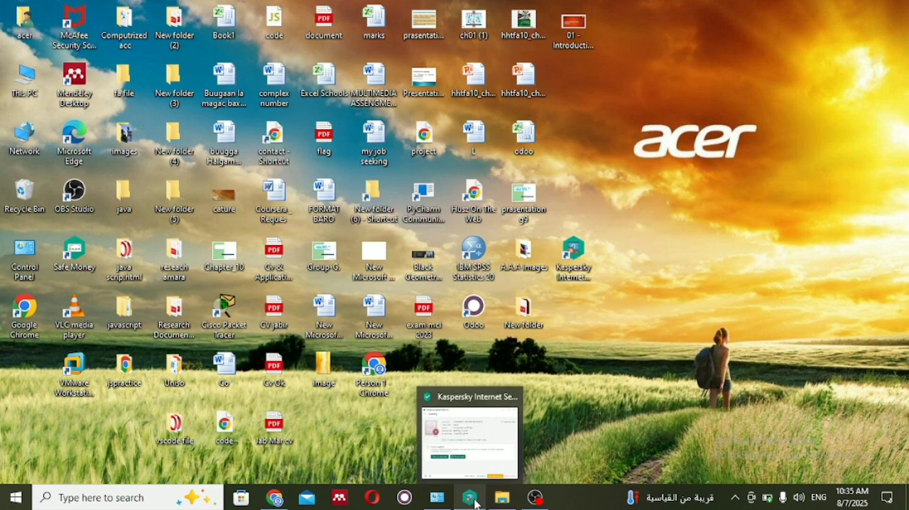
left_click(475, 472)
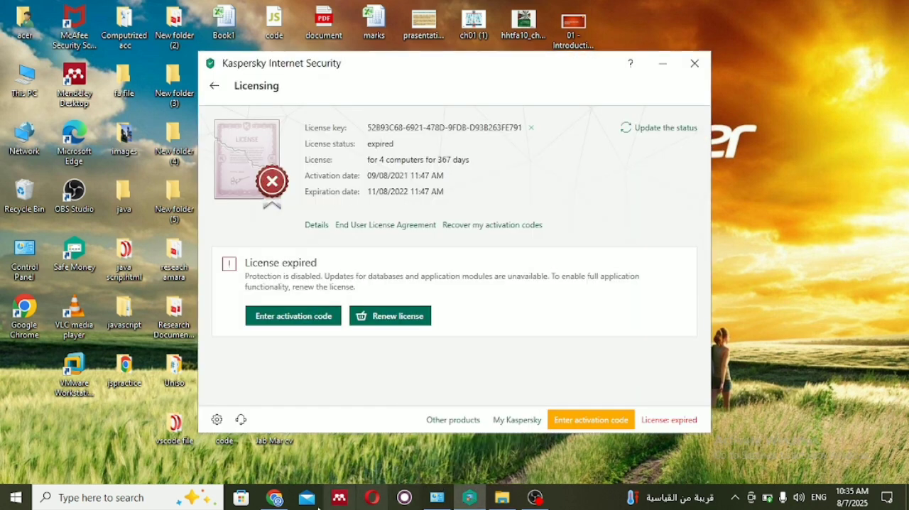
left_click(277, 498)
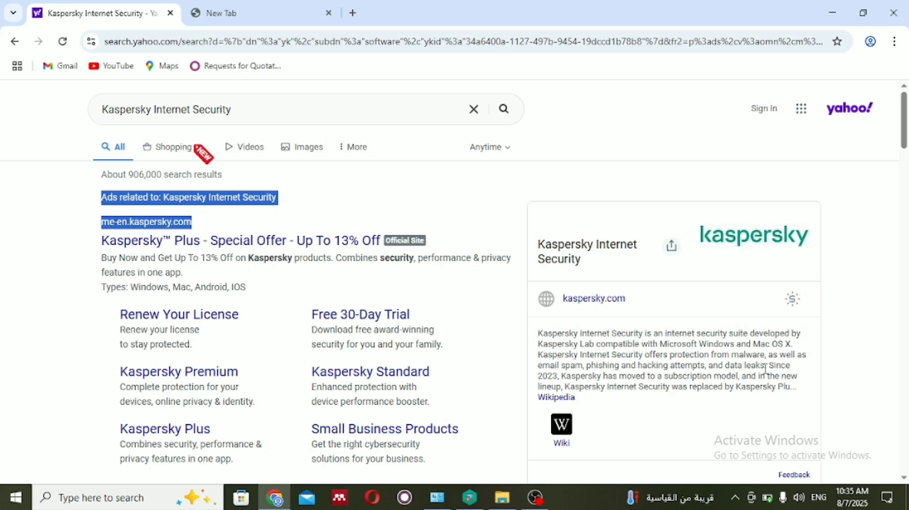
left_click(830, 6)
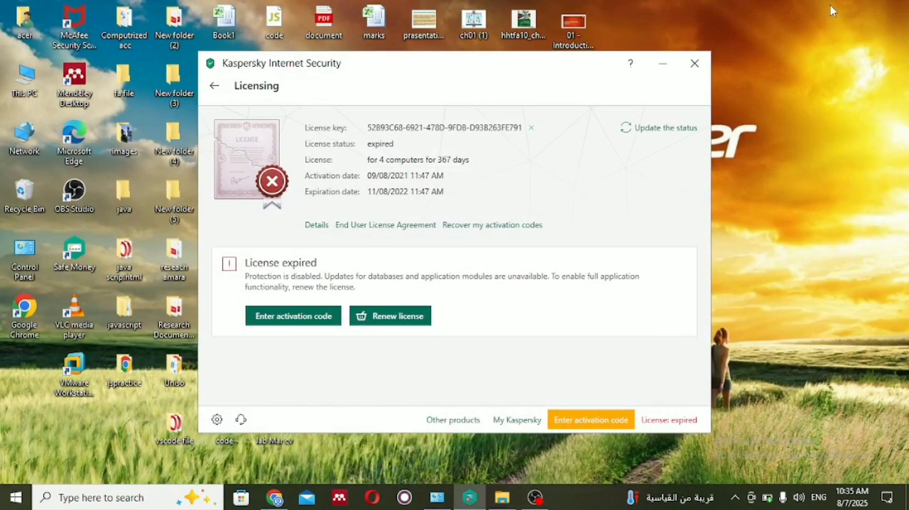
Step: Minimize the Kaspersky Internet Security window and delete its shortcut from the desktop
left_click(671, 68)
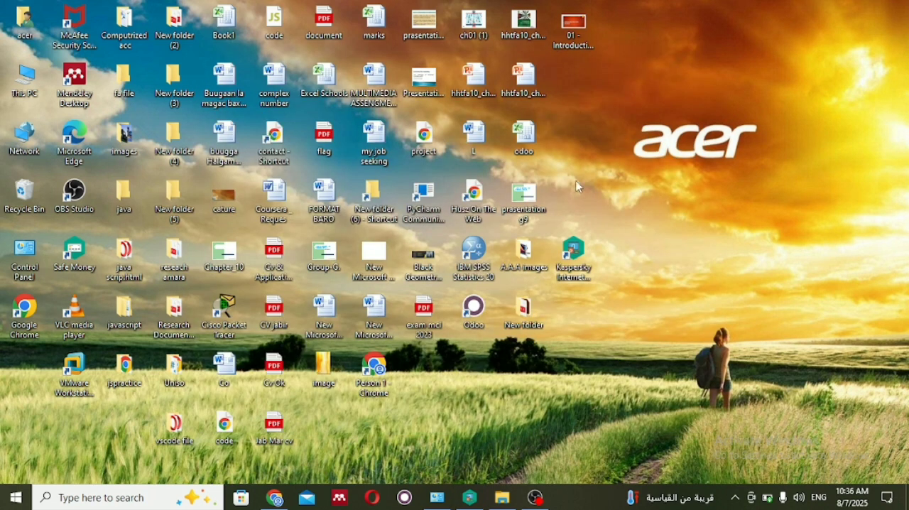
right_click(573, 265)
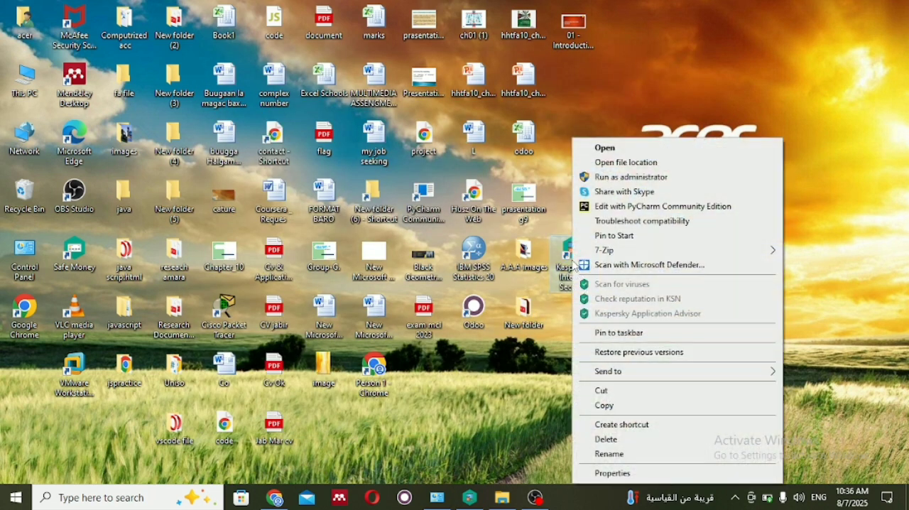
left_click(607, 440)
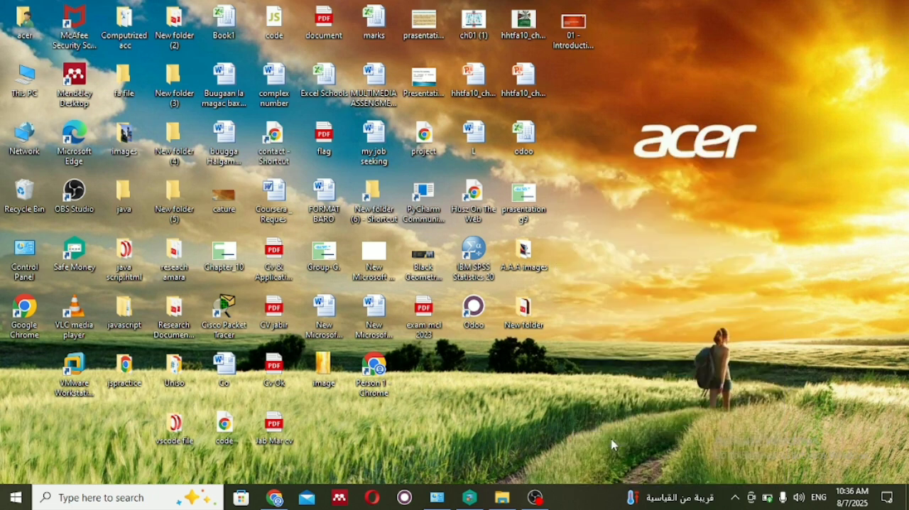
Step: Try to permanently delete the Kaspersky Internet Security shortcut from the Recycle Bin
double_click(29, 193)
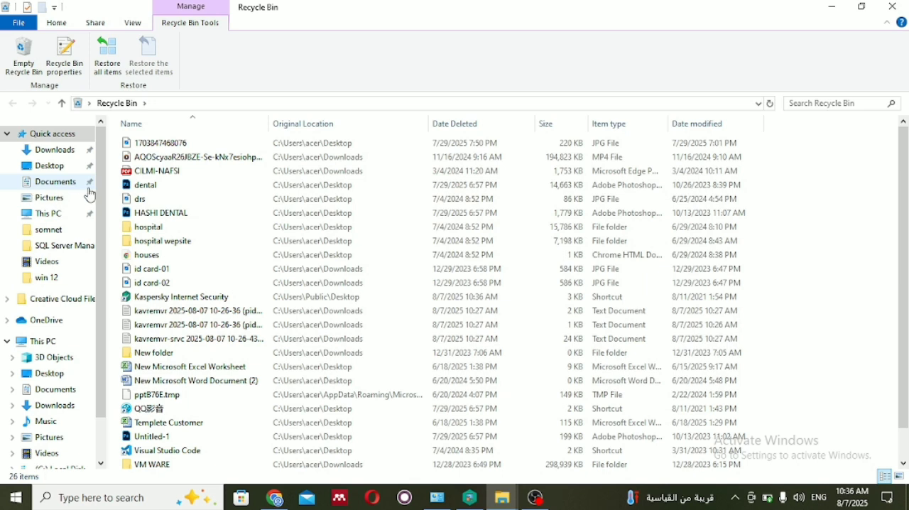
right_click(175, 301)
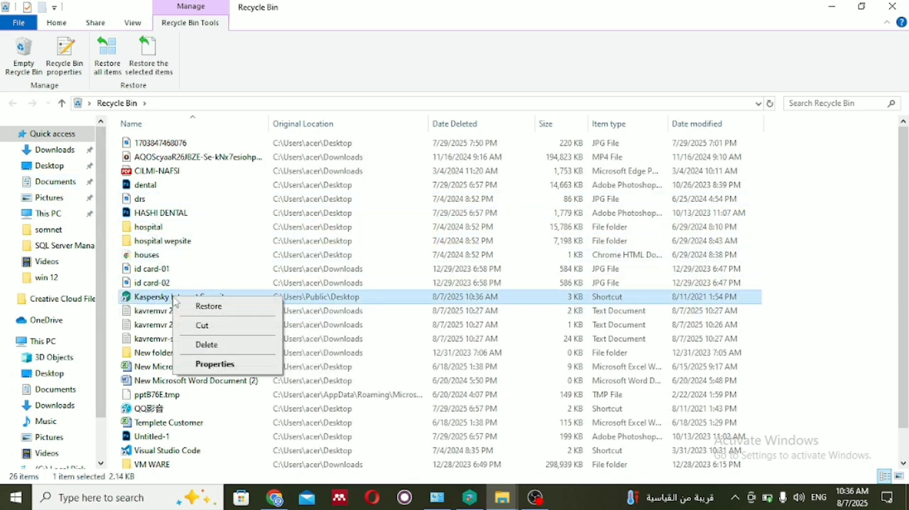
left_click(212, 344)
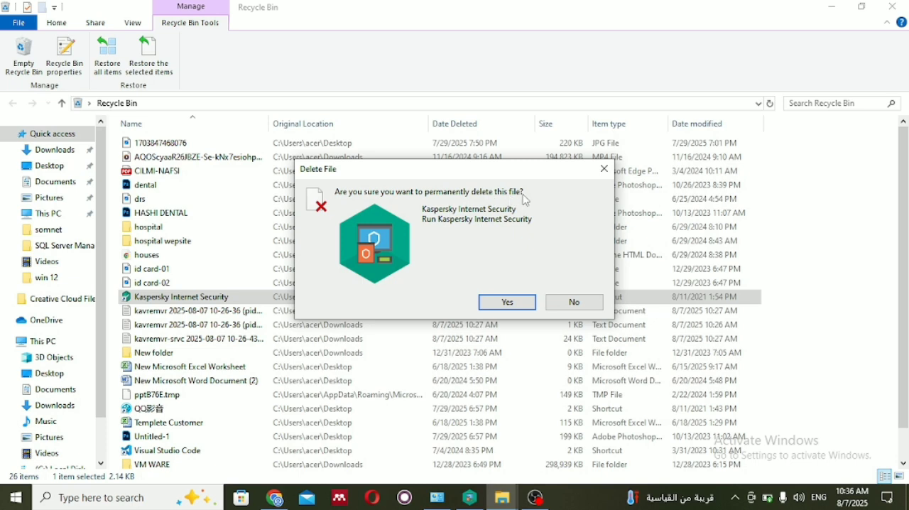
left_click(577, 303)
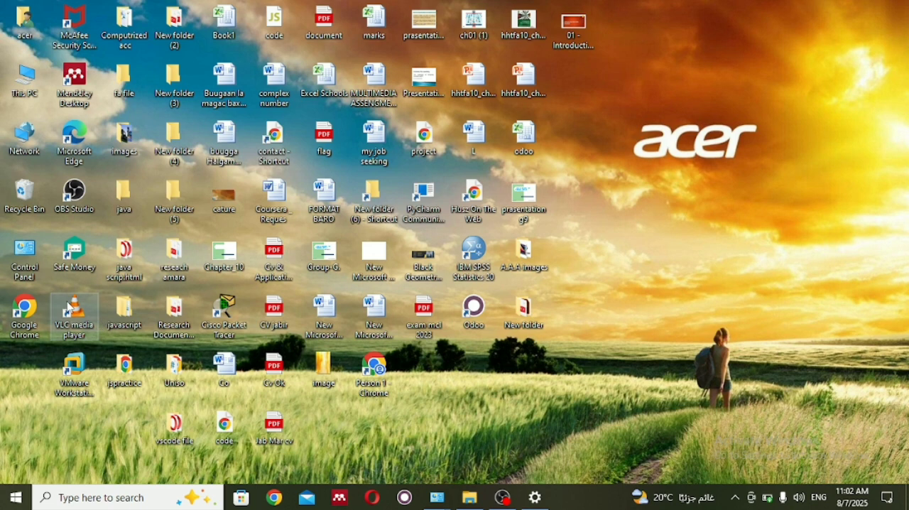
Step: Start uninstalling Kaspersky Internet Security from Programs and Features in Control Panel
double_click(37, 252)
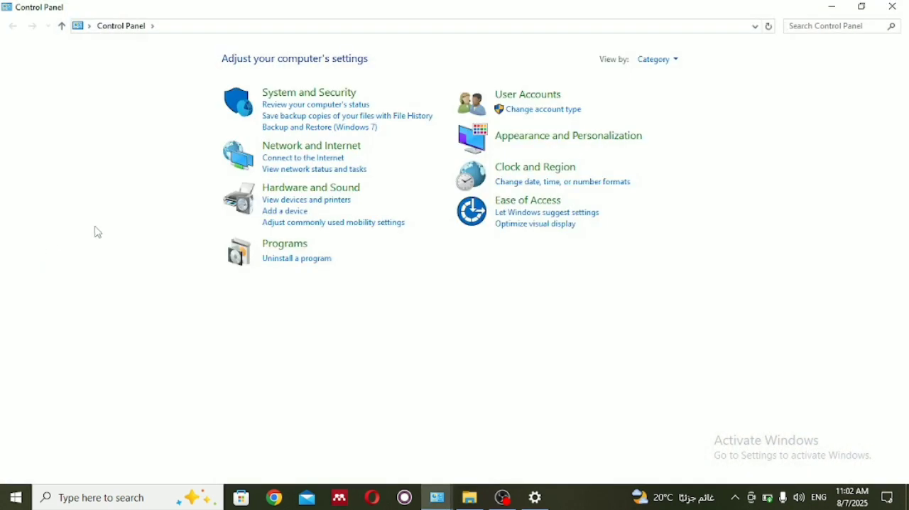
left_click(294, 250)
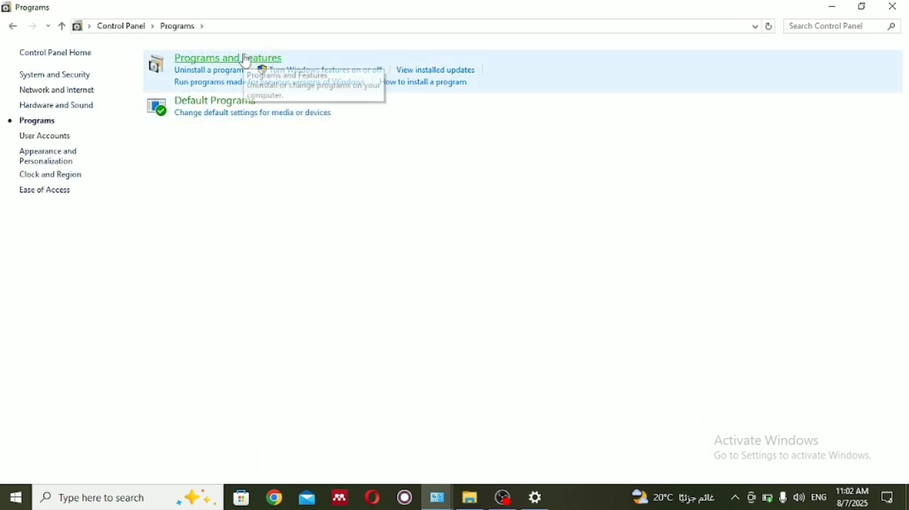
left_click(247, 63)
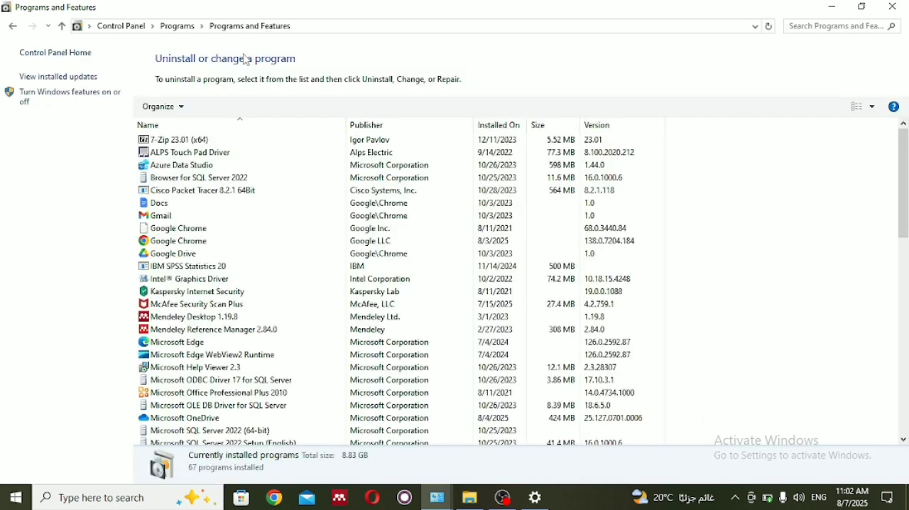
left_click(266, 301)
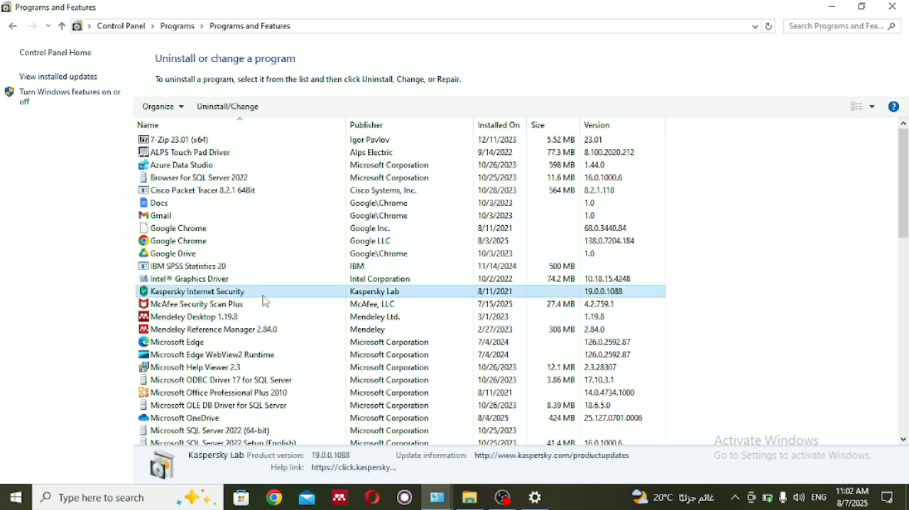
right_click(264, 299)
left_click(312, 307)
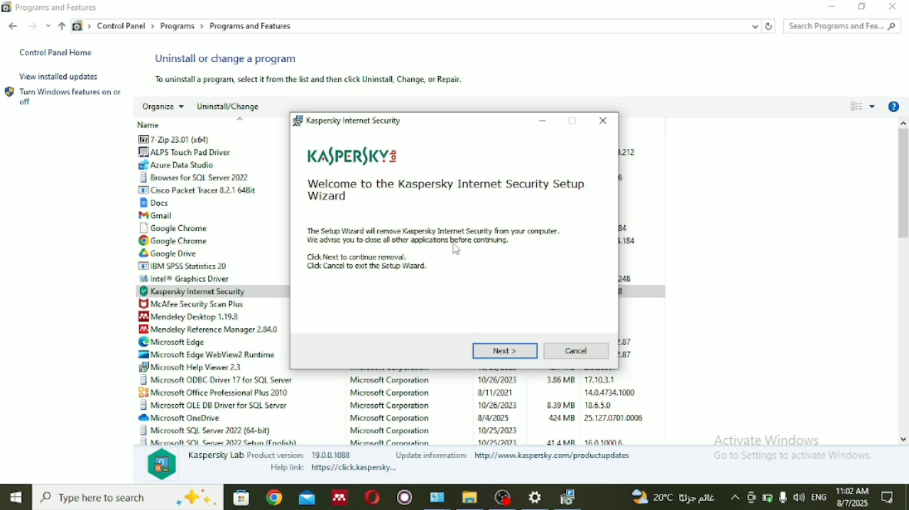
Step: Proceed through the setup wizard without saving any data for reuse and remove all Kaspersky Internet Security components
left_click(504, 352)
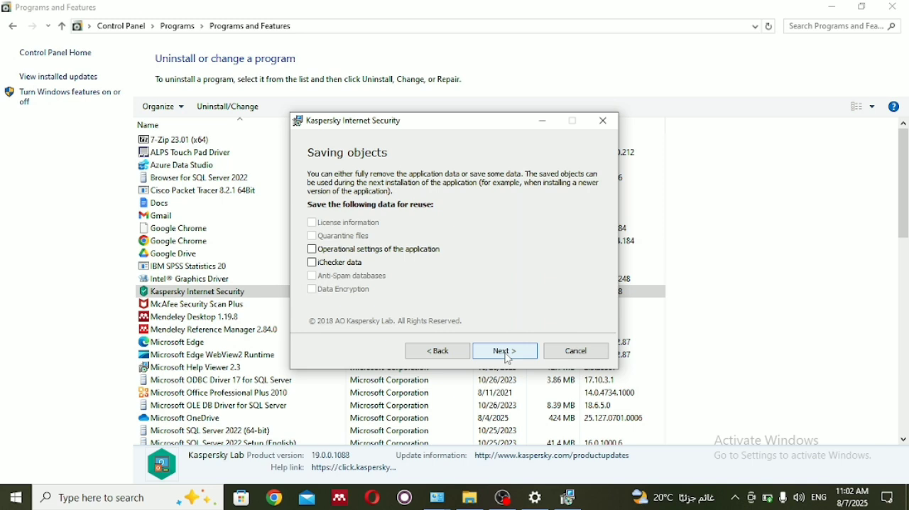
left_click(508, 356)
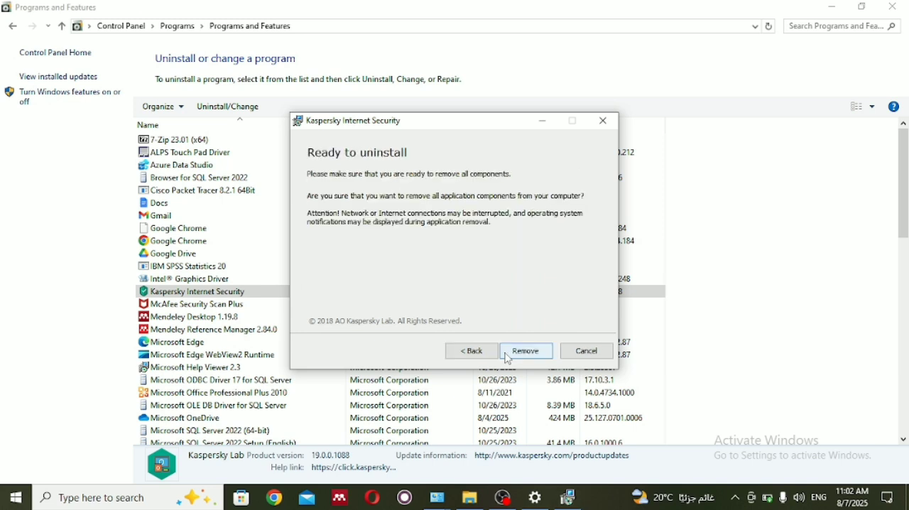
left_click(525, 352)
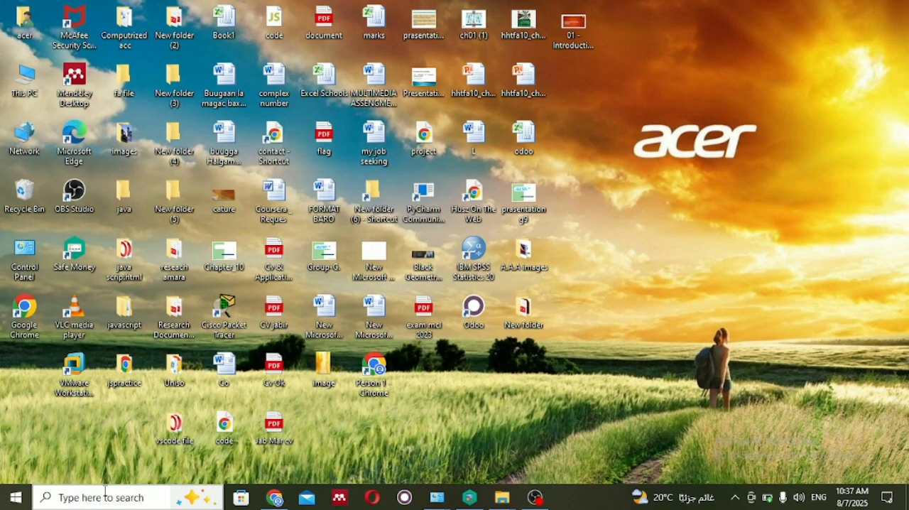
Step: Open the Apps & features page in Windows Settings
left_click(105, 495)
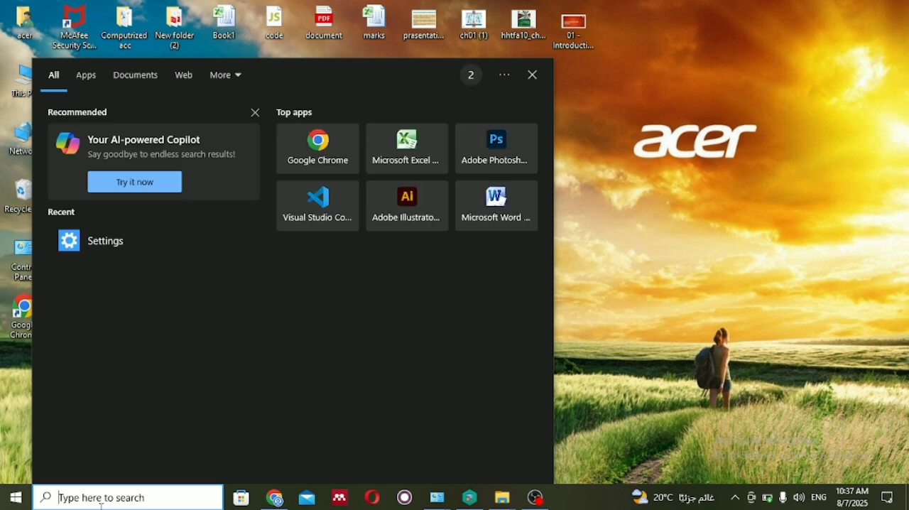
left_click(111, 242)
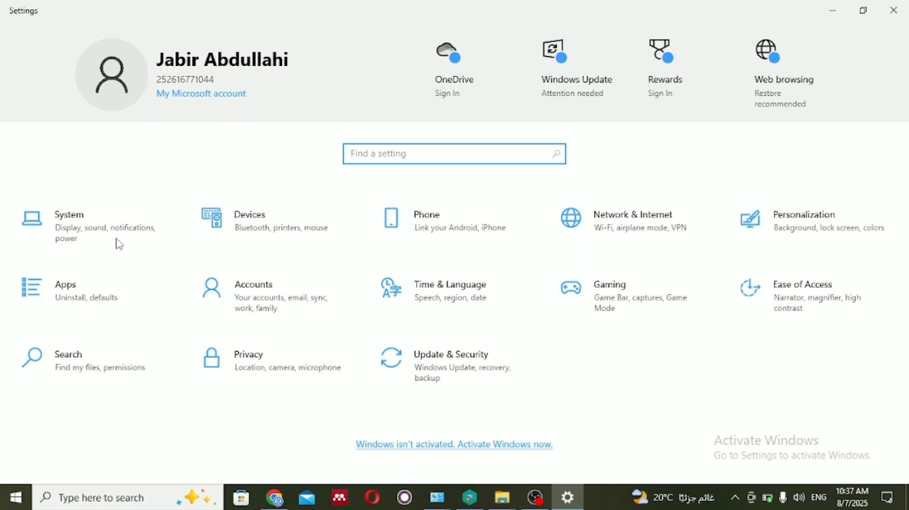
left_click(146, 291)
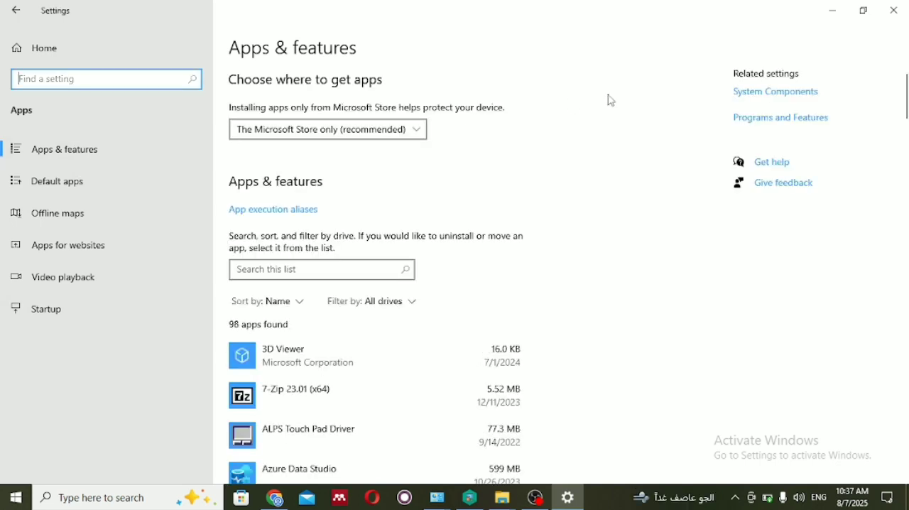
Step: Bring up the uninstall confirmation for Kaspersky Internet Security in the installed apps, and minimize Settings without confirming it
scroll(907, 118, "down", 4)
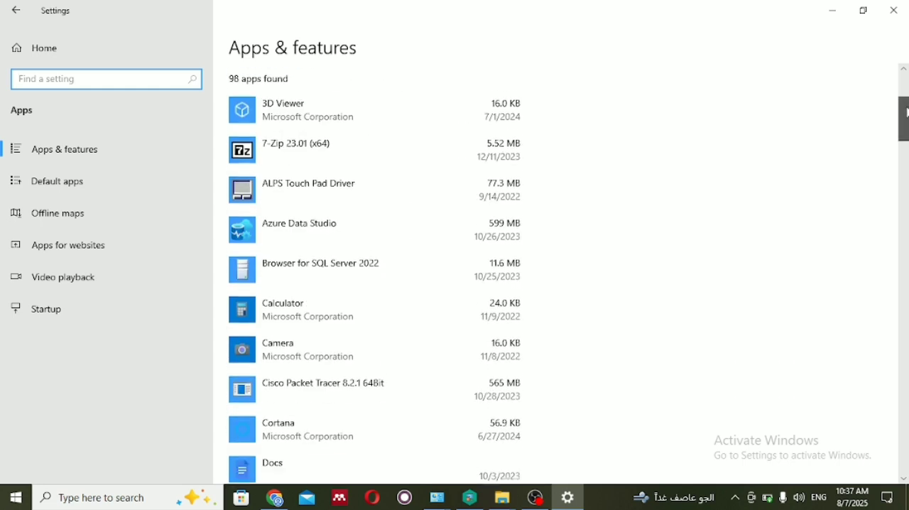
left_click_drag(906, 118, 908, 163)
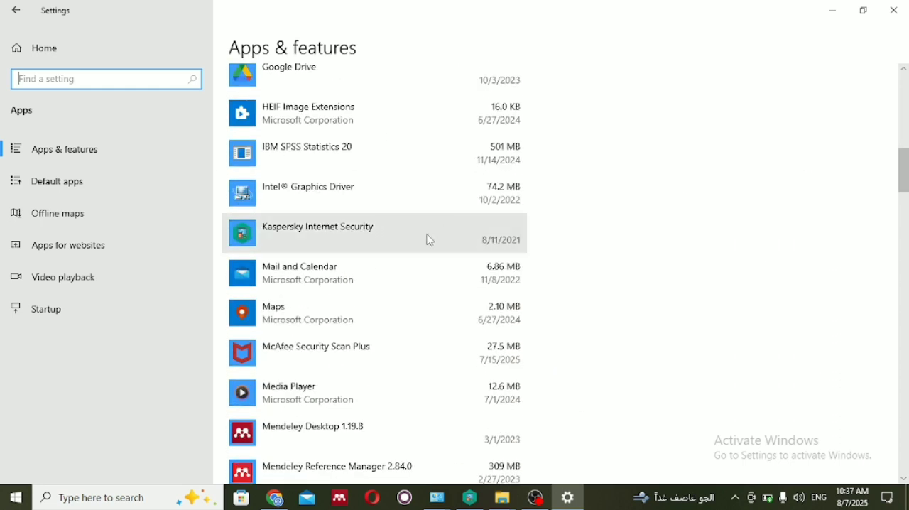
left_click(396, 251)
left_click(498, 301)
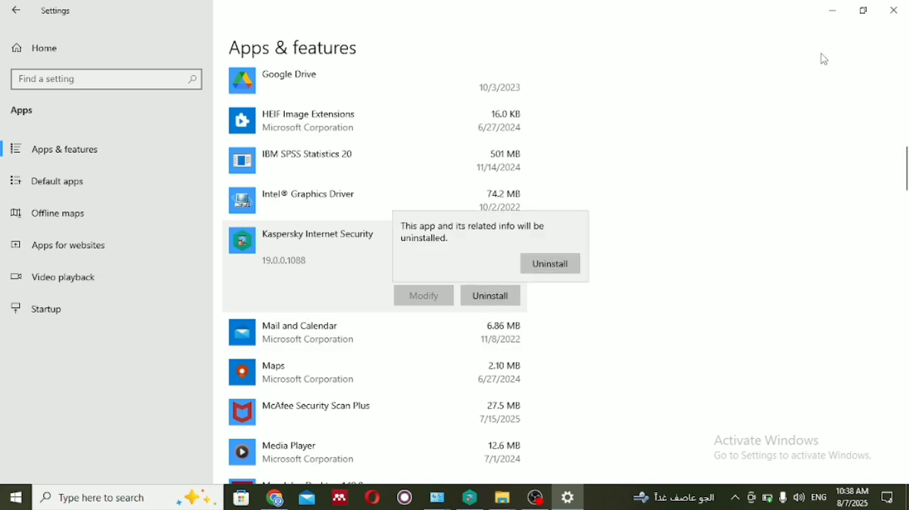
left_click(836, 11)
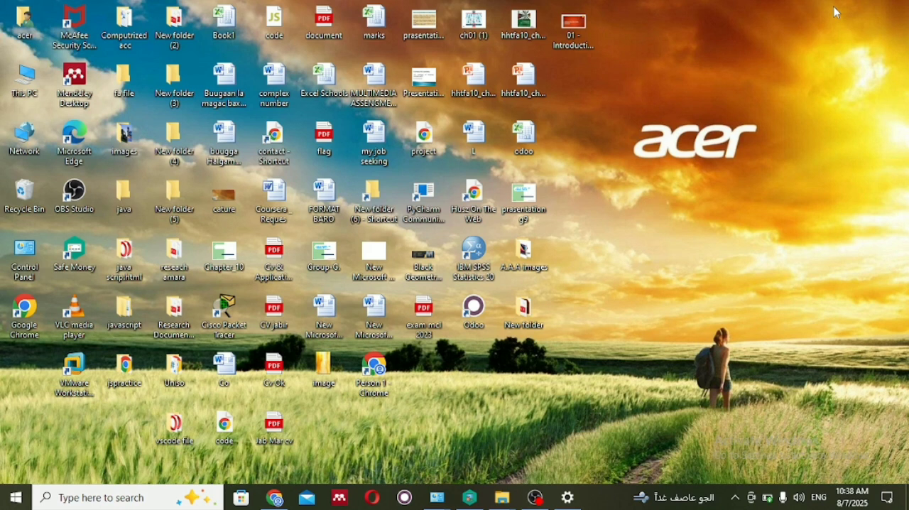
Step: Switch to Chrome and search the web for "Kaspersky Removal Tool" in a new tab
mouse_move(282, 484)
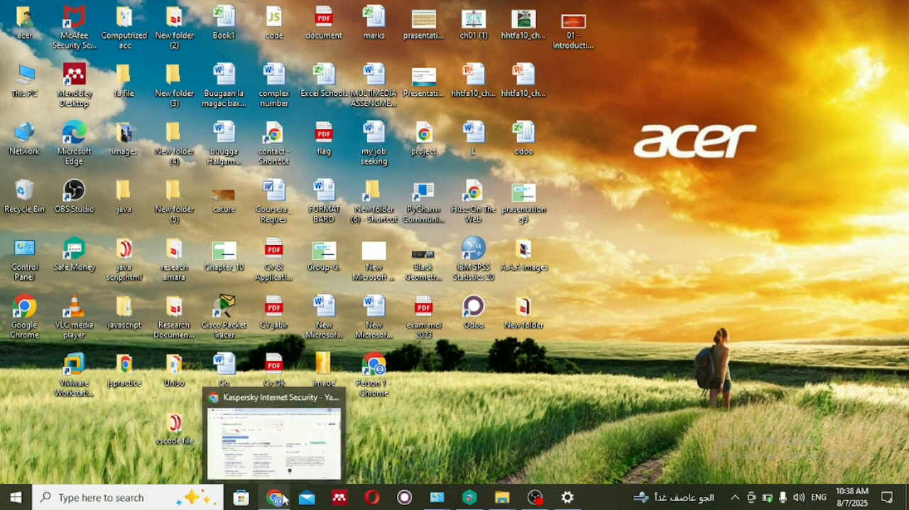
left_click(284, 462)
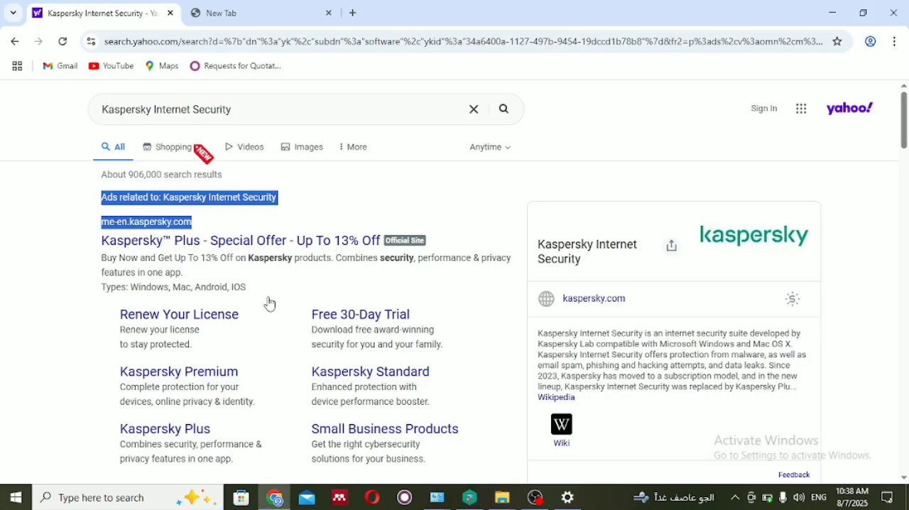
left_click(352, 14)
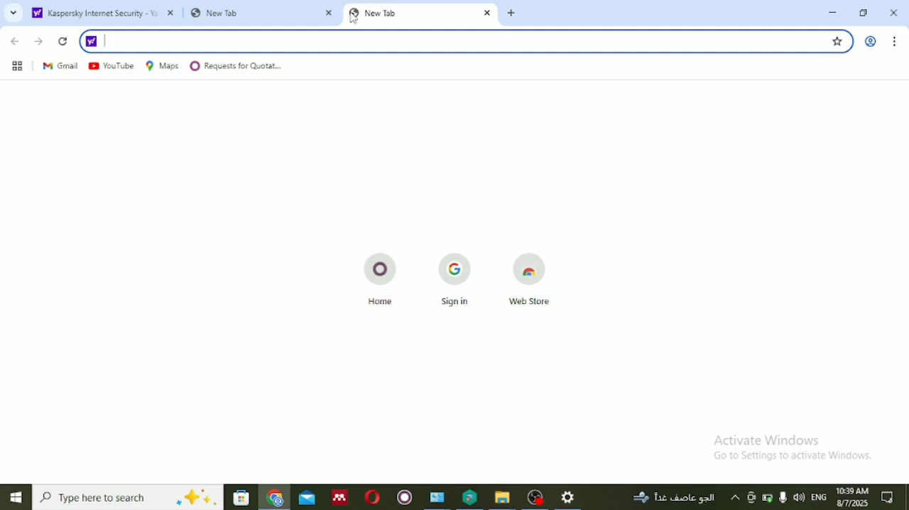
type("Kasp")
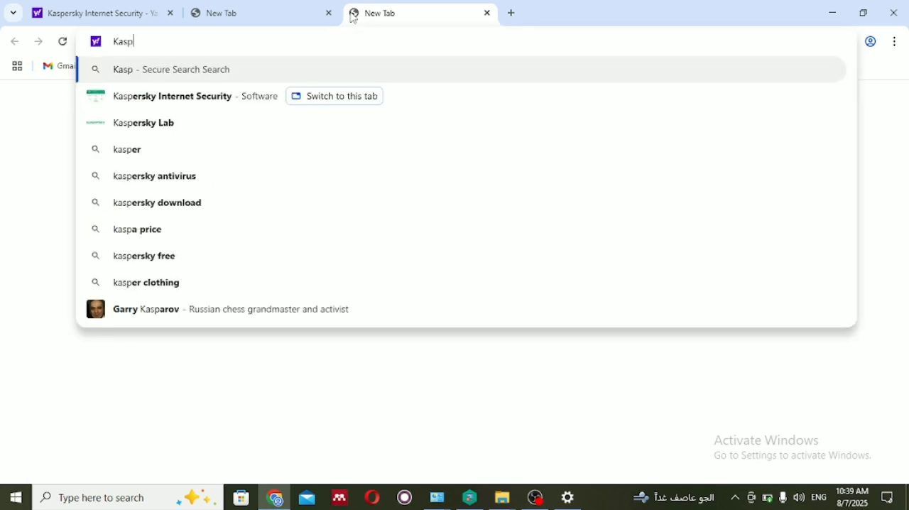
type("ers")
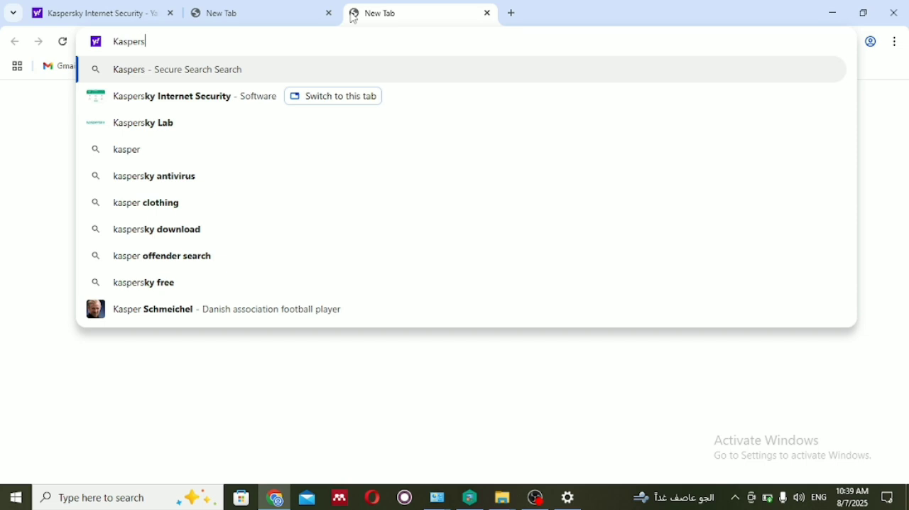
type("ky Re")
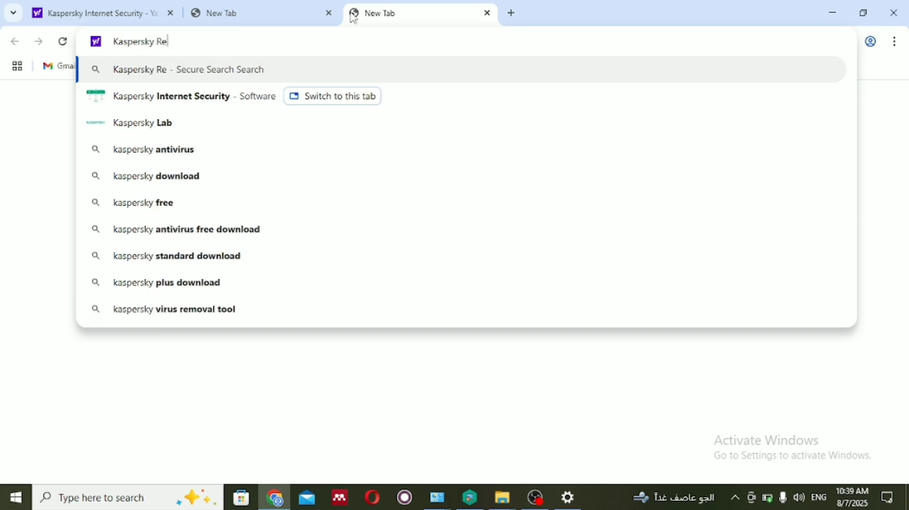
type("mova")
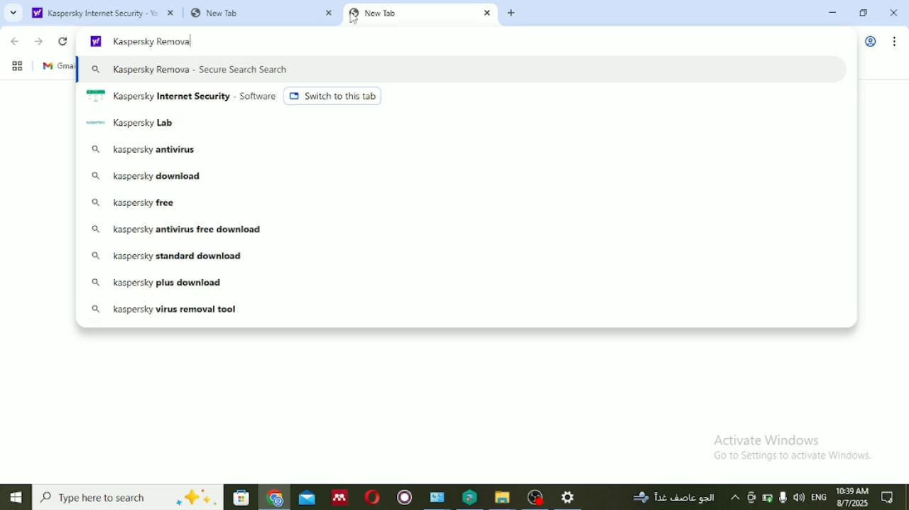
type("l T")
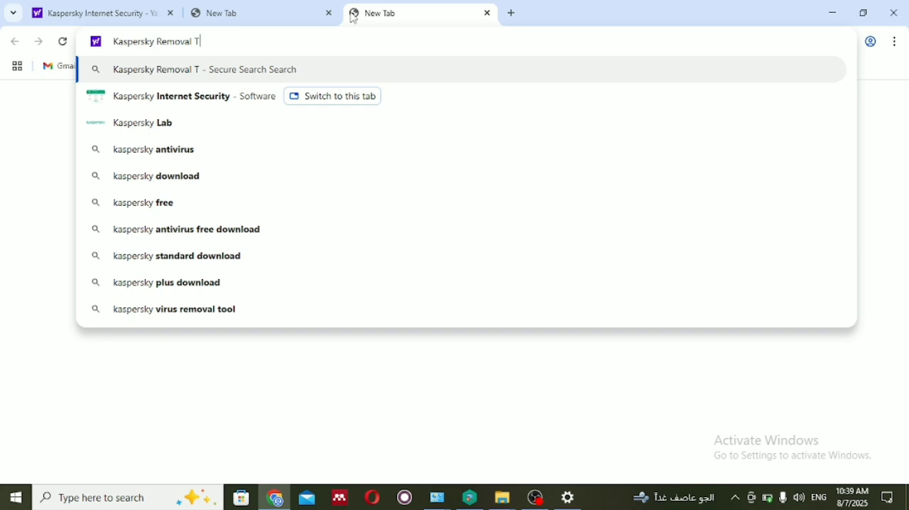
type("ool")
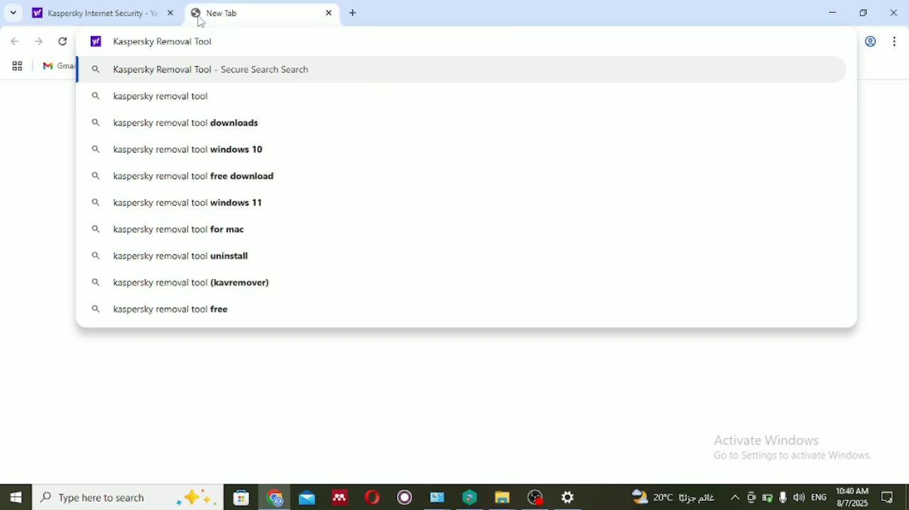
key("Return")
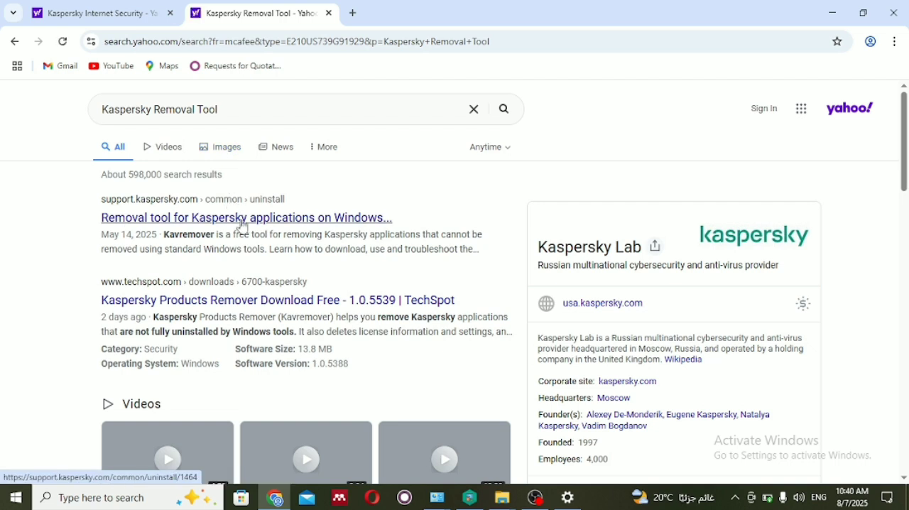
Step: Open Kaspersky's support article on the removal tool for Windows and download the kavremover tool
left_click(243, 227)
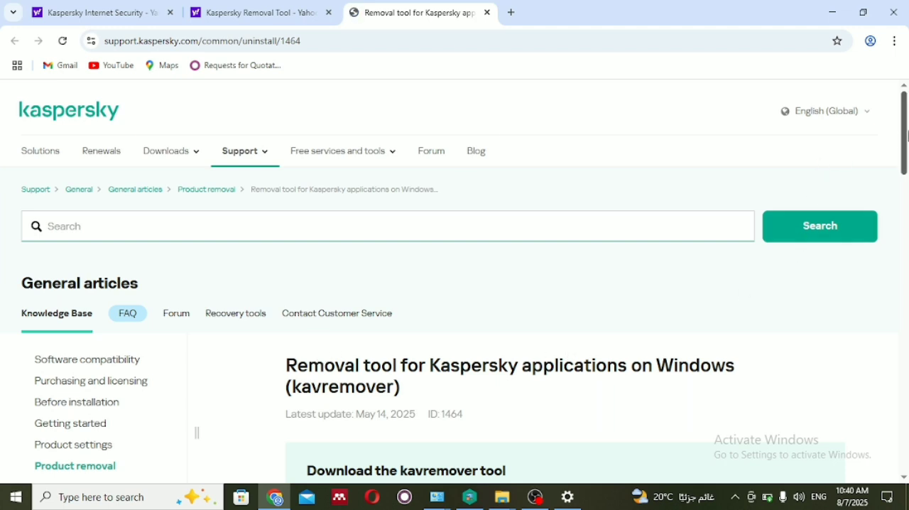
left_click_drag(905, 134, 906, 203)
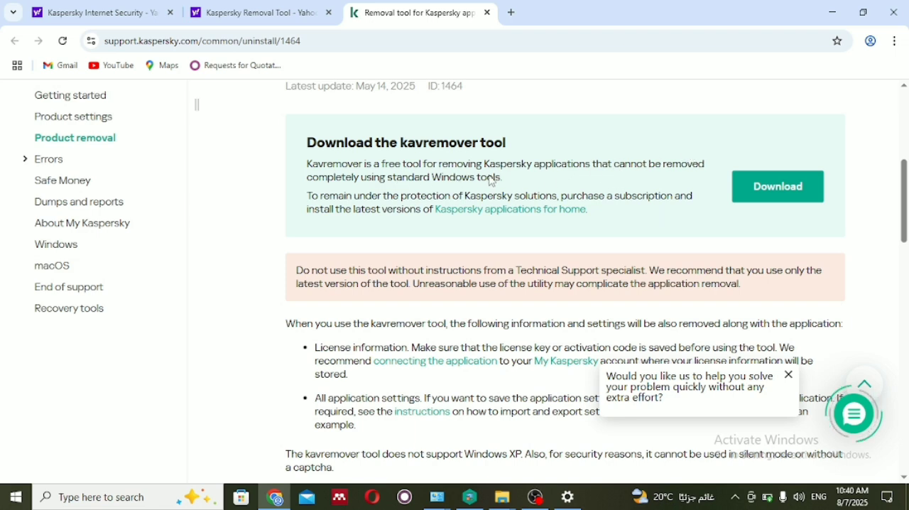
left_click(776, 186)
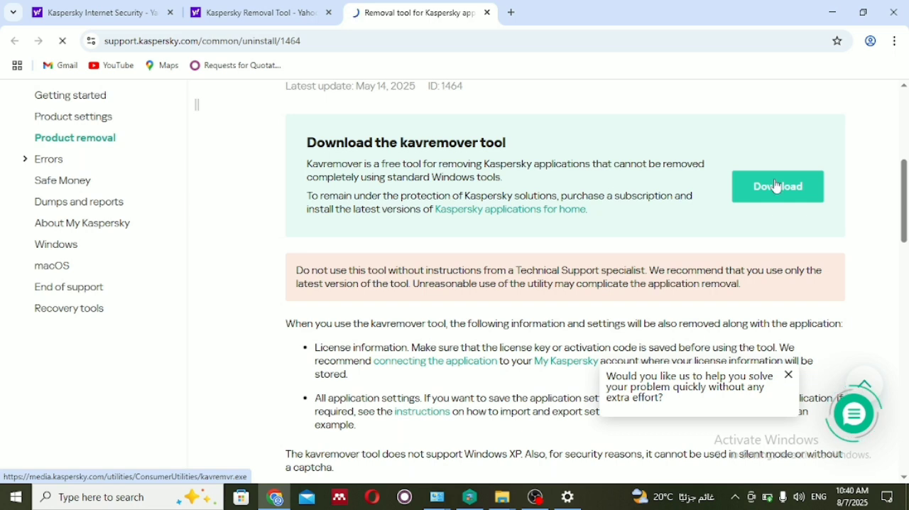
Step: Run the downloaded kavremvr (1) from the Downloads folder and accept its End User License Agreement
left_click(846, 41)
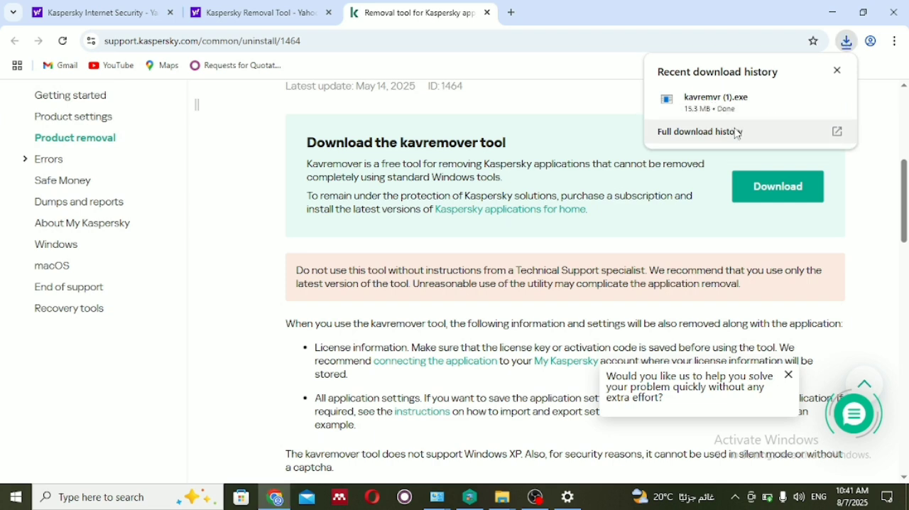
left_click(809, 98)
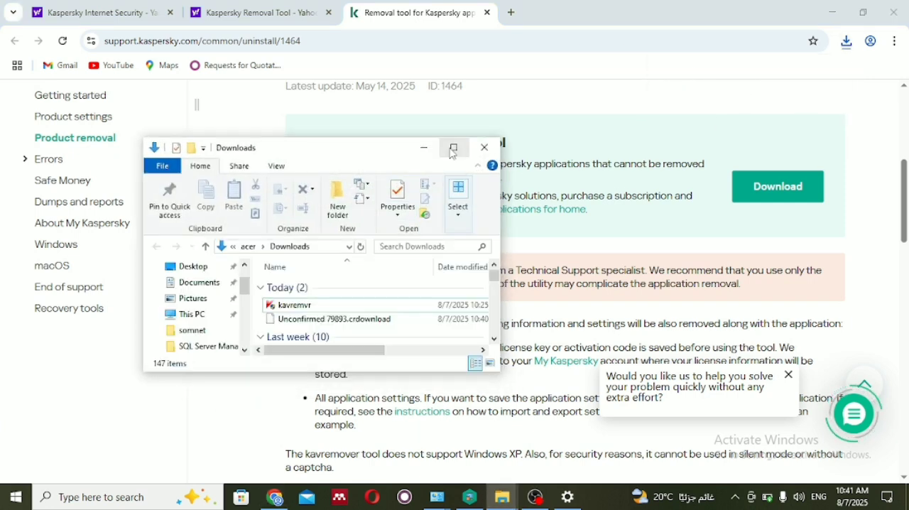
left_click(455, 149)
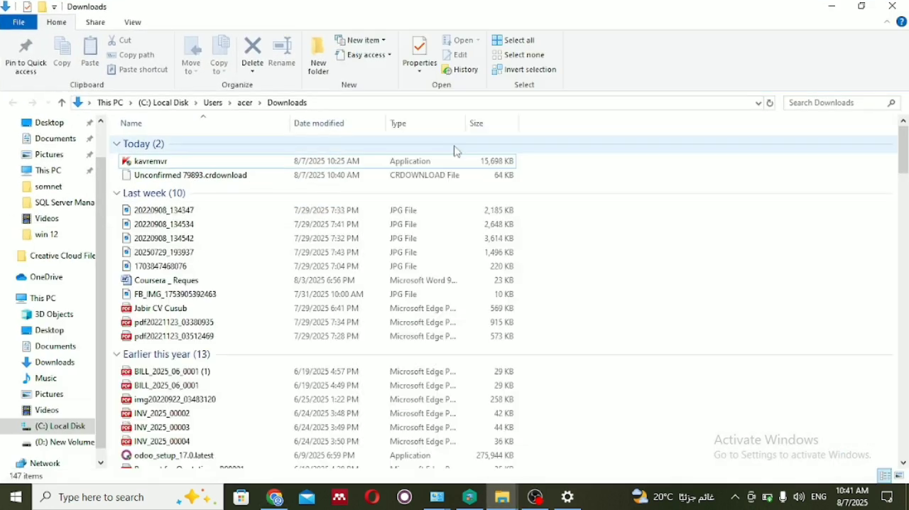
left_click(247, 162)
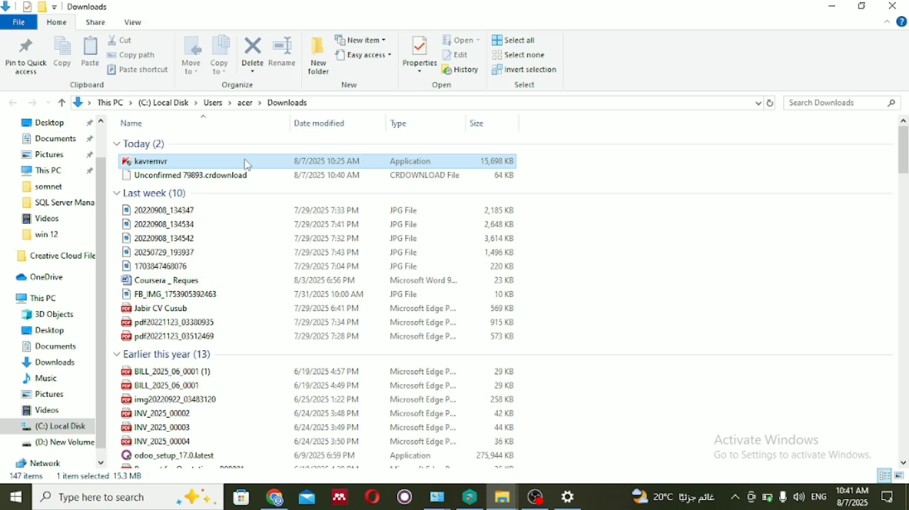
double_click(416, 164)
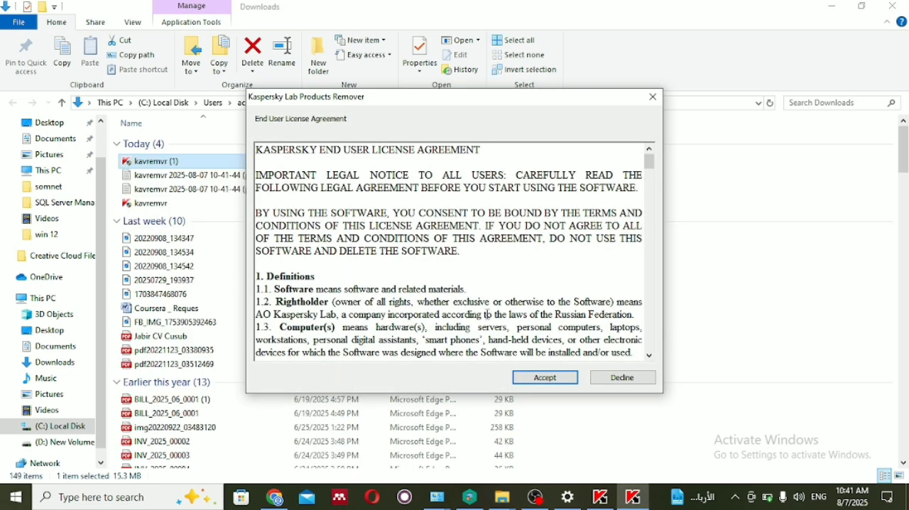
left_click(560, 378)
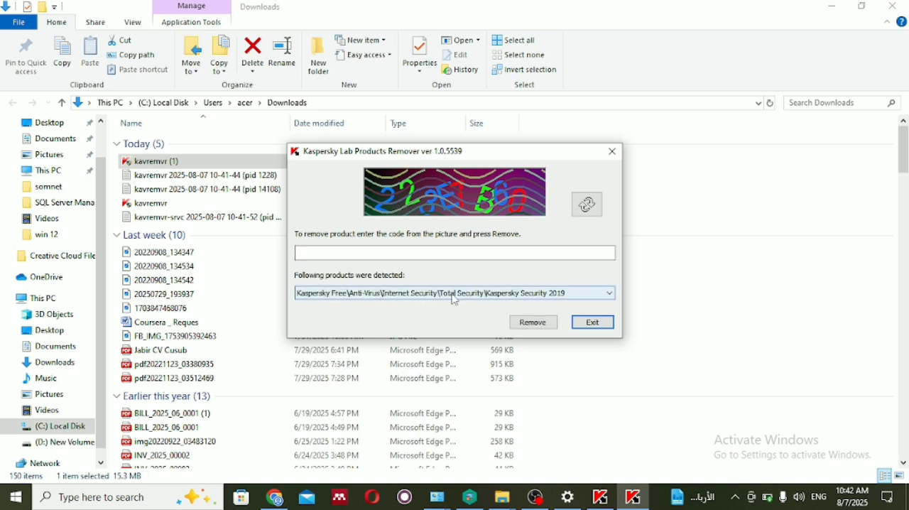
Step: Enter the verification code from the picture, start removing the detected Kaspersky product, and minimize the Downloads window
left_click(394, 251)
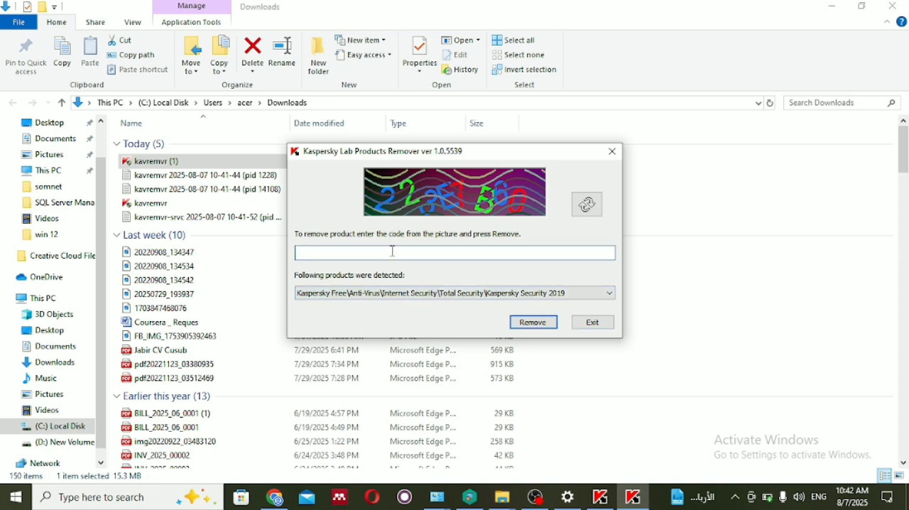
type("223E7B60")
left_click(545, 322)
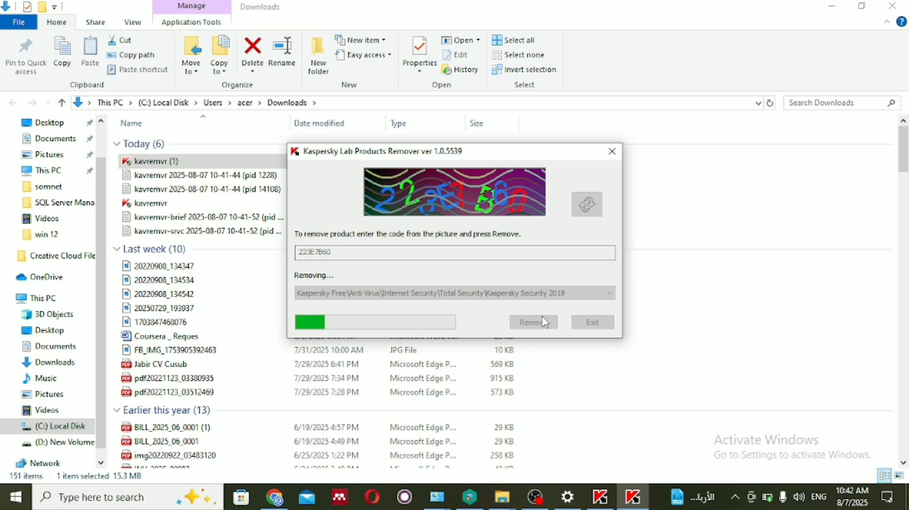
left_click(825, 6)
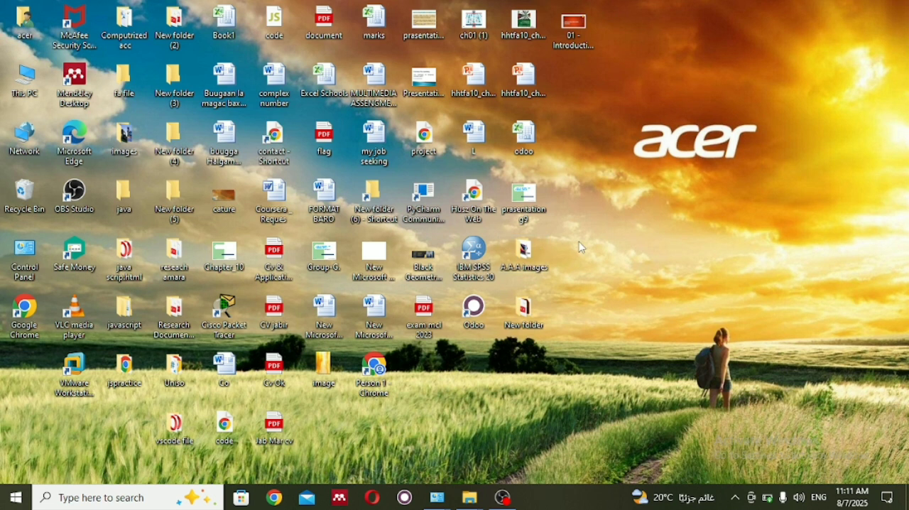
Step: Find Check for updates through a Windows search for "upd", review the Windows Update page, and minimize Settings
left_click(61, 502)
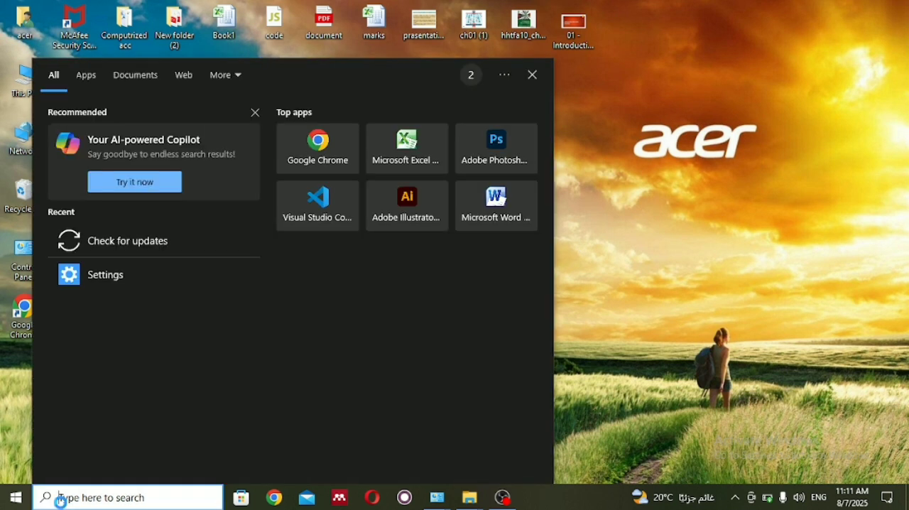
type("upd")
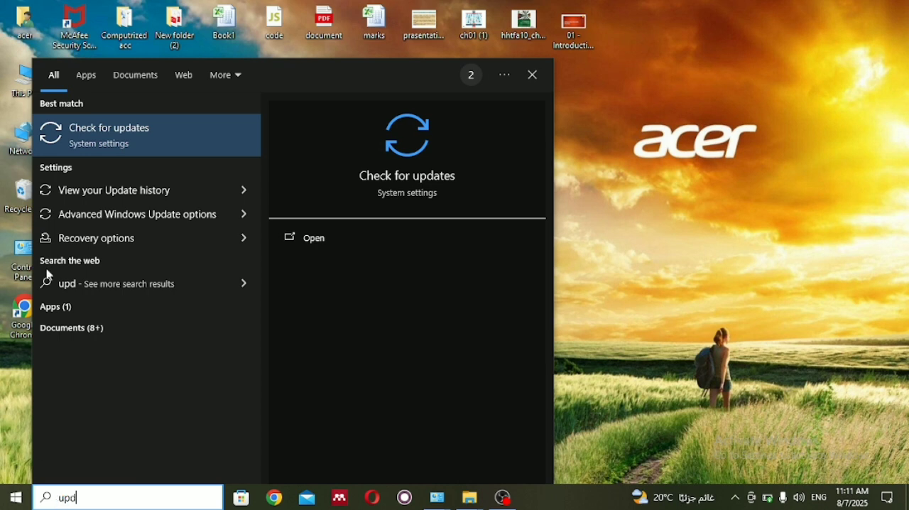
left_click(85, 142)
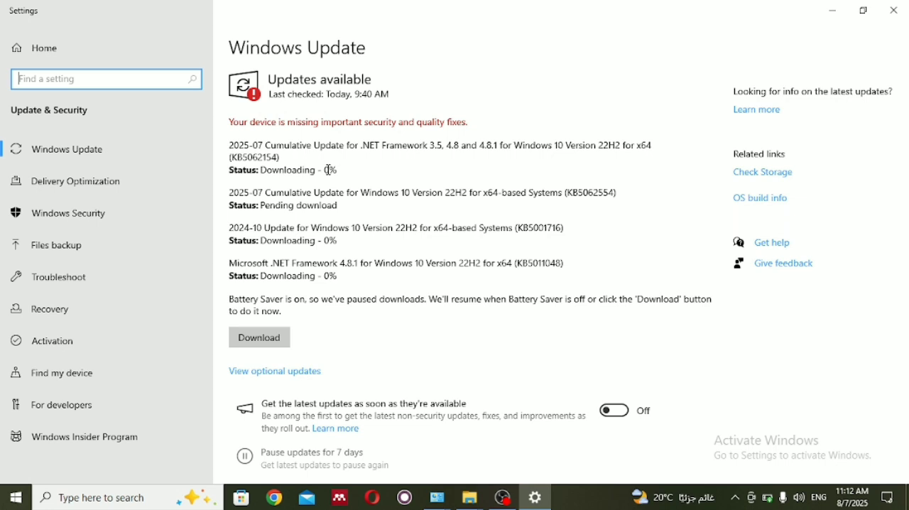
left_click(837, 10)
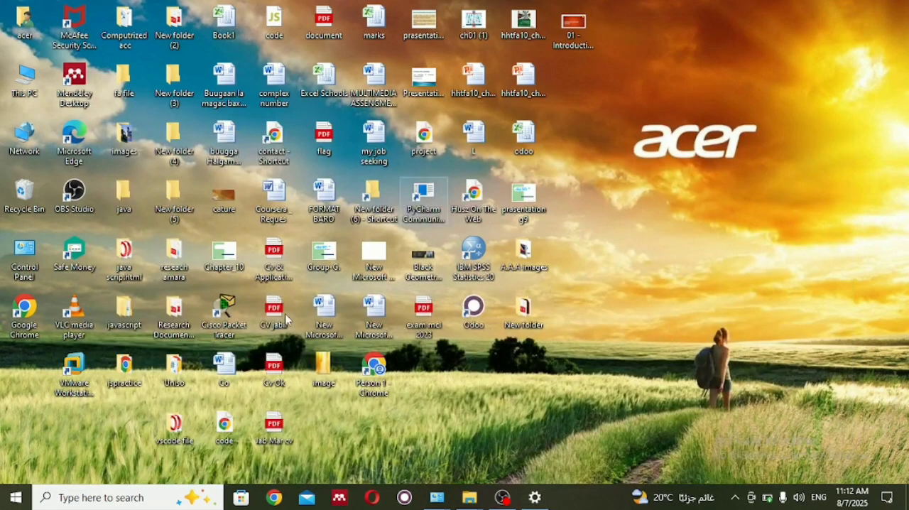
Step: Open the power options for restarting the computer
left_click(3, 500)
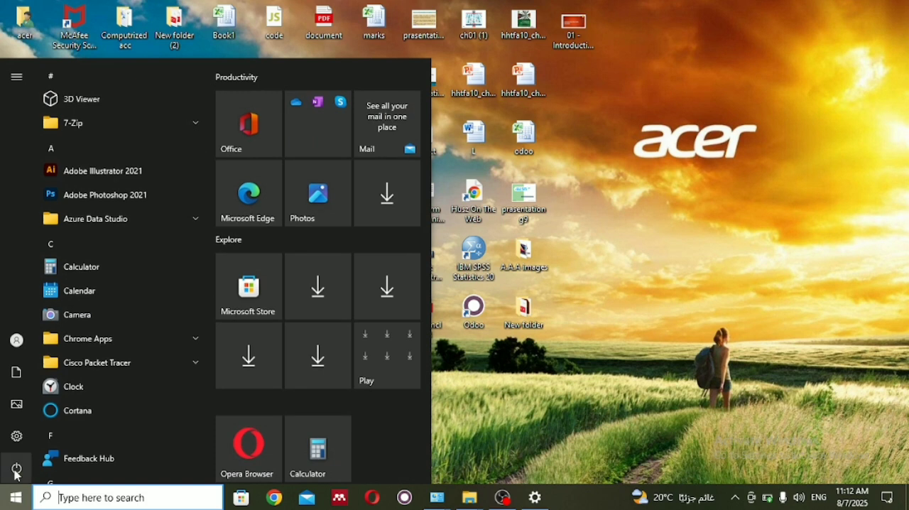
left_click(17, 471)
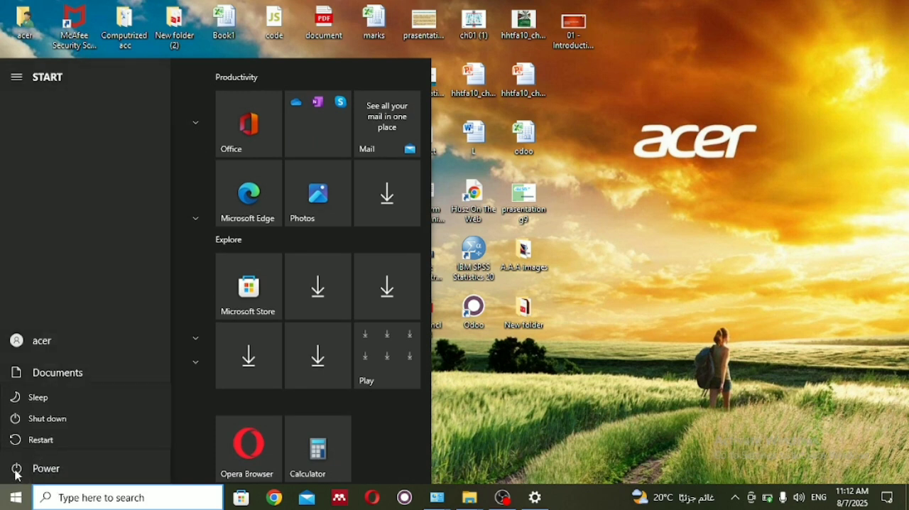